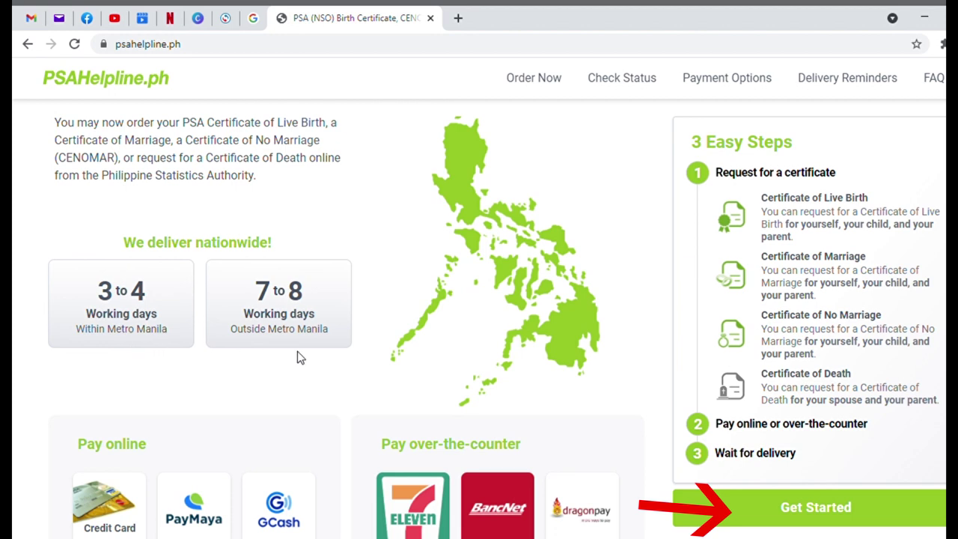
- Start a new certificate order and choose CENOMAR as the certificate type
left_click(817, 512)
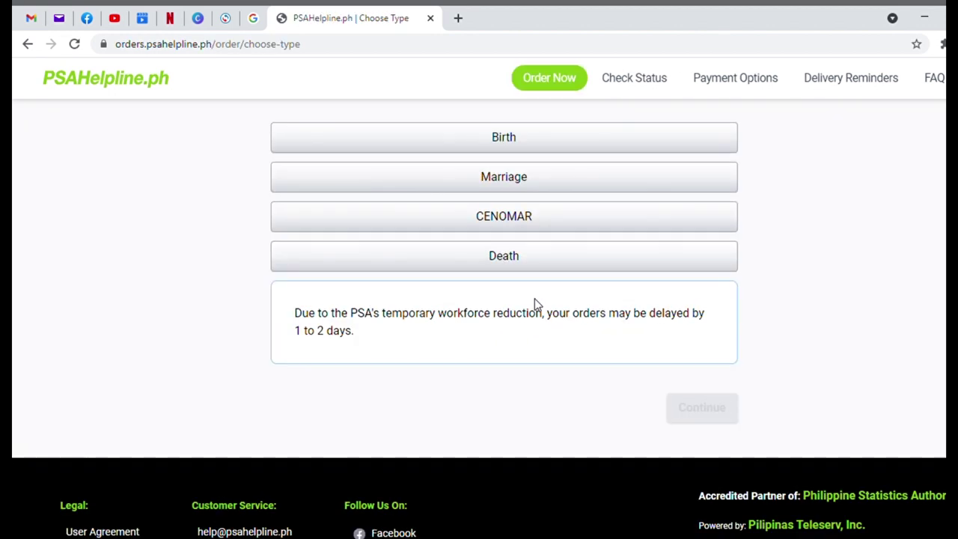
left_click(532, 215)
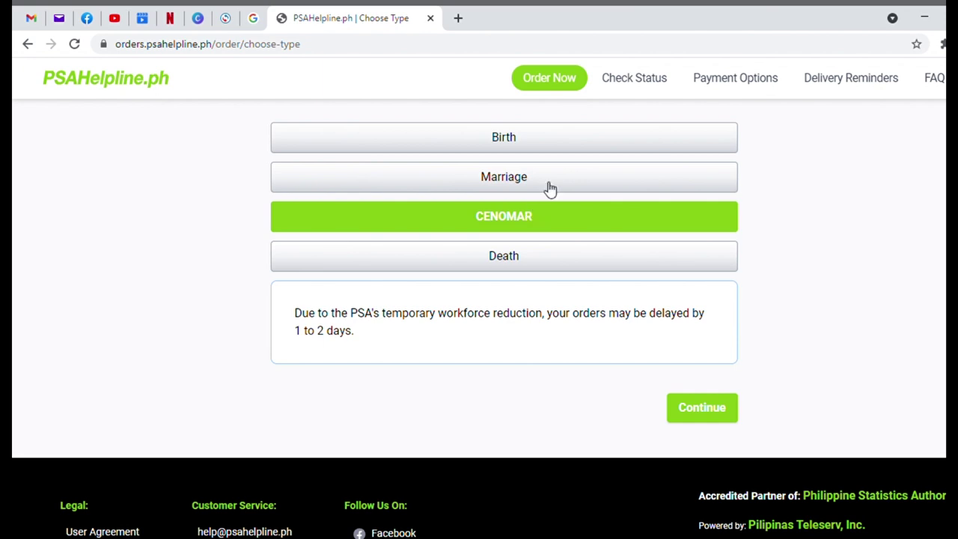
left_click(578, 135)
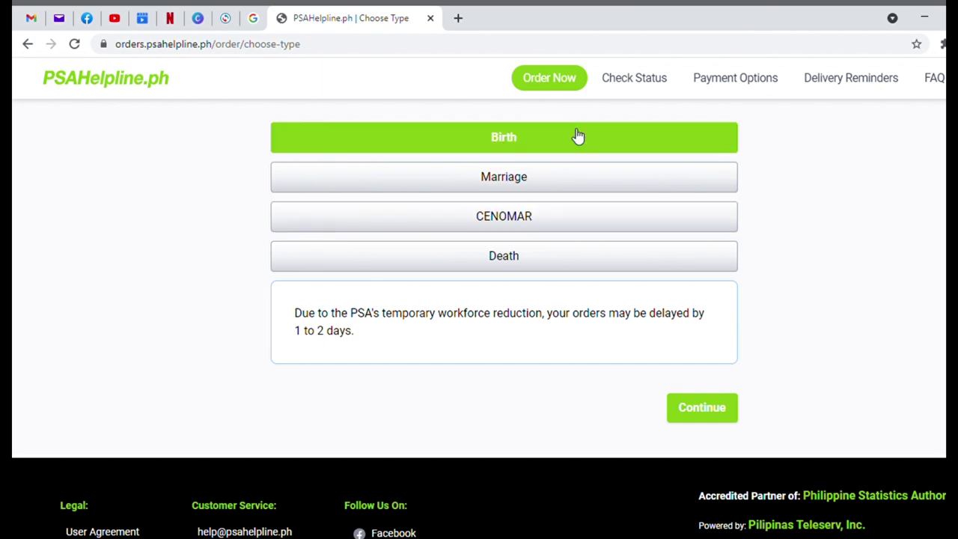
left_click(576, 179)
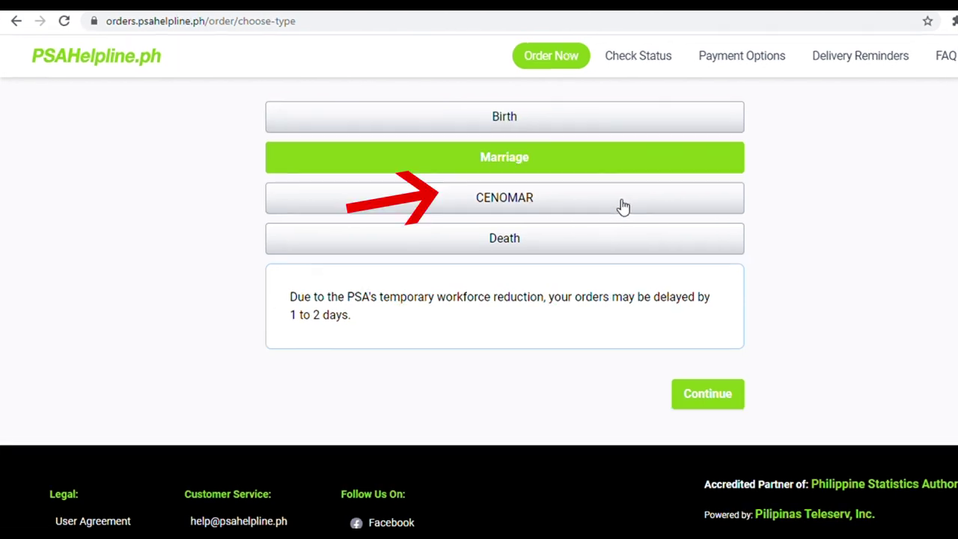
left_click(617, 224)
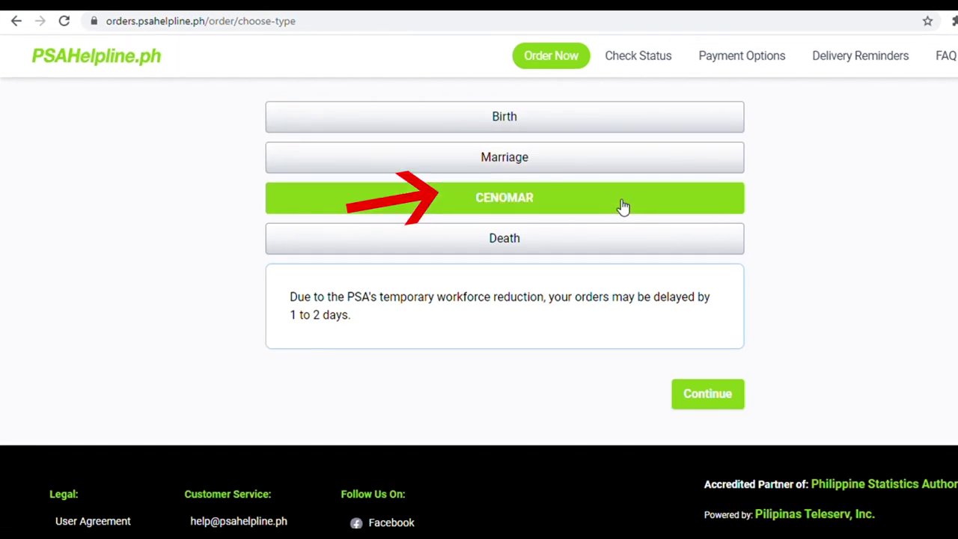
left_click(593, 255)
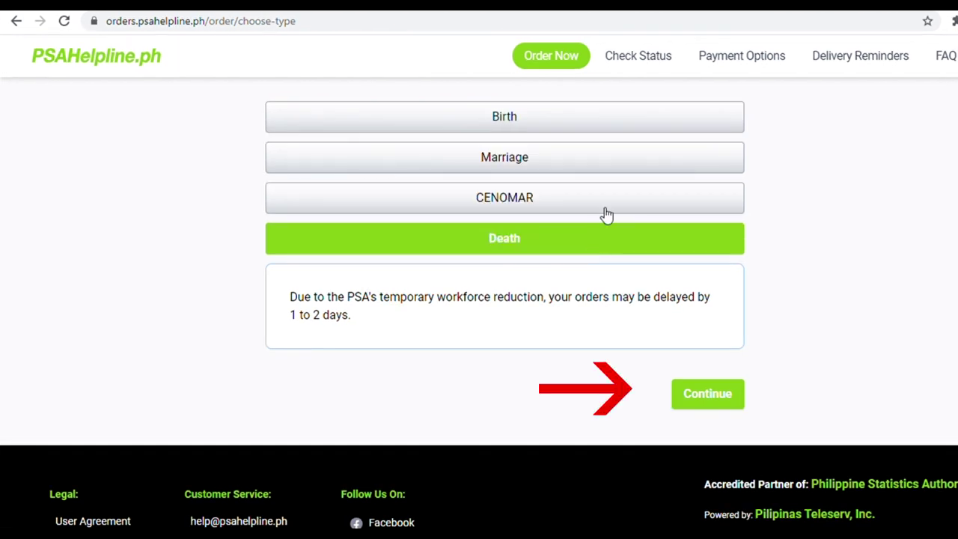
left_click(603, 216)
- Continue with CENOMAR and request the certificate for Self
left_click(701, 401)
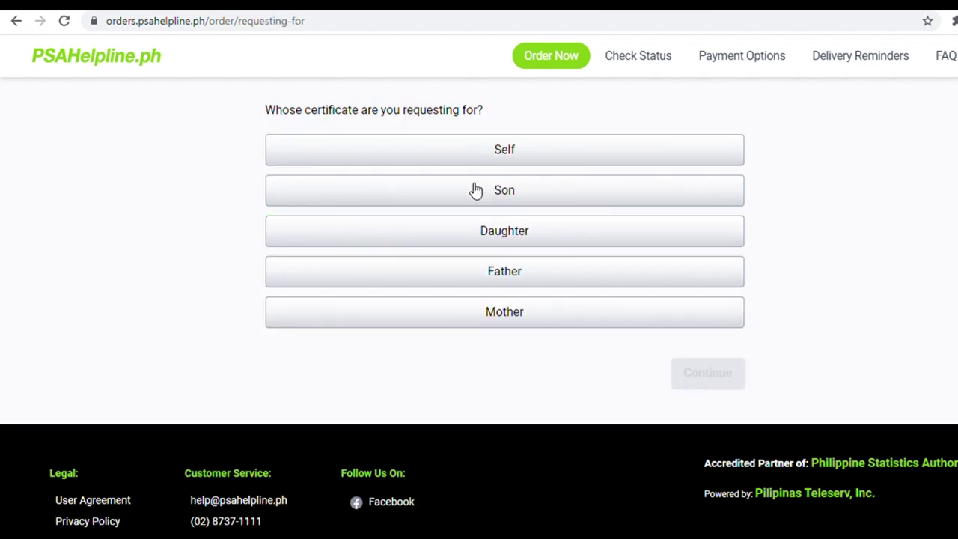
left_click(554, 159)
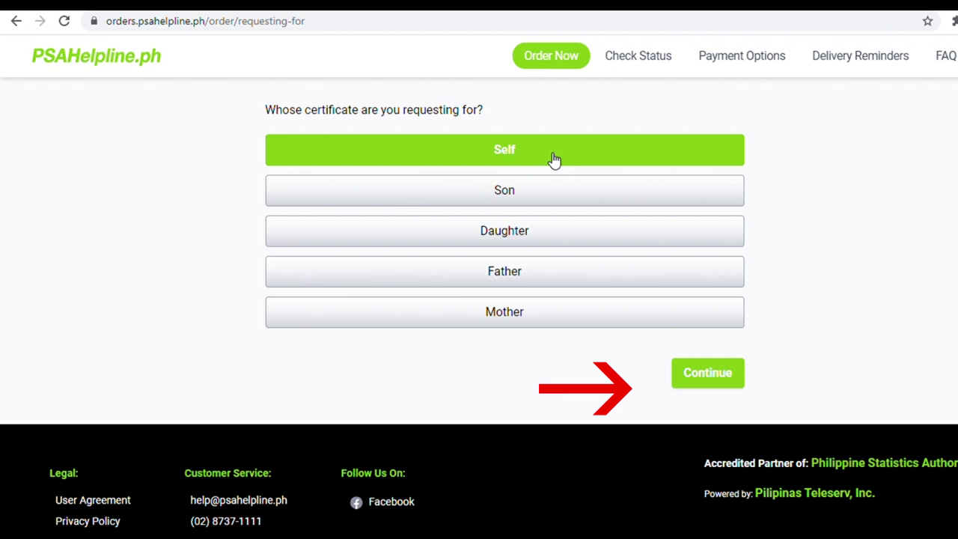
left_click(695, 375)
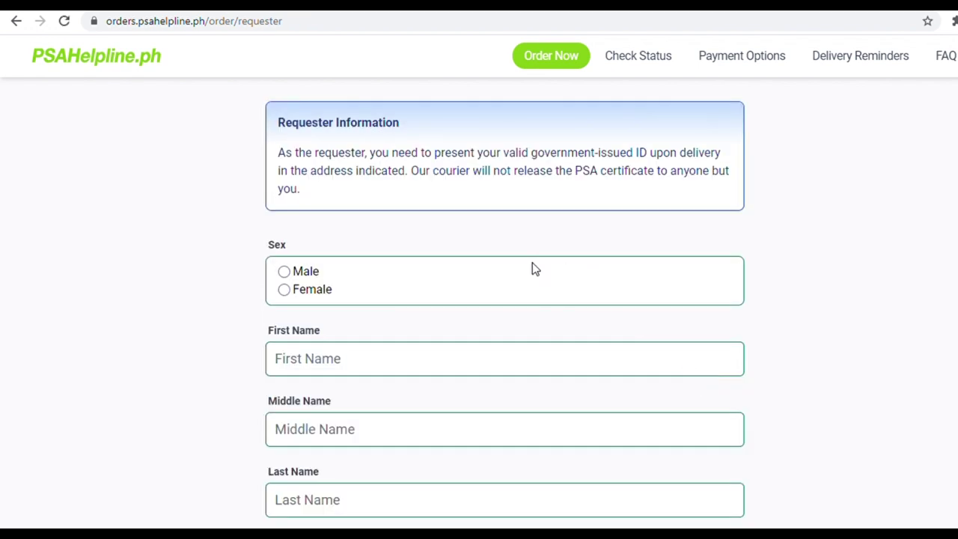
- Set sex to Female and civil status to Single, and enter the requester's first, middle and last names
left_click(284, 289)
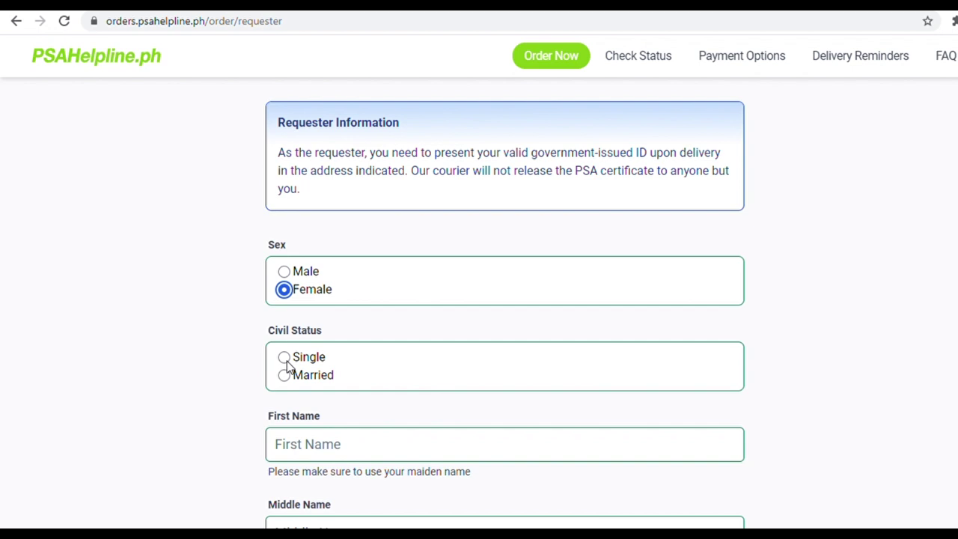
left_click(285, 358)
left_click(304, 453)
scroll(360, 455, "down", 3)
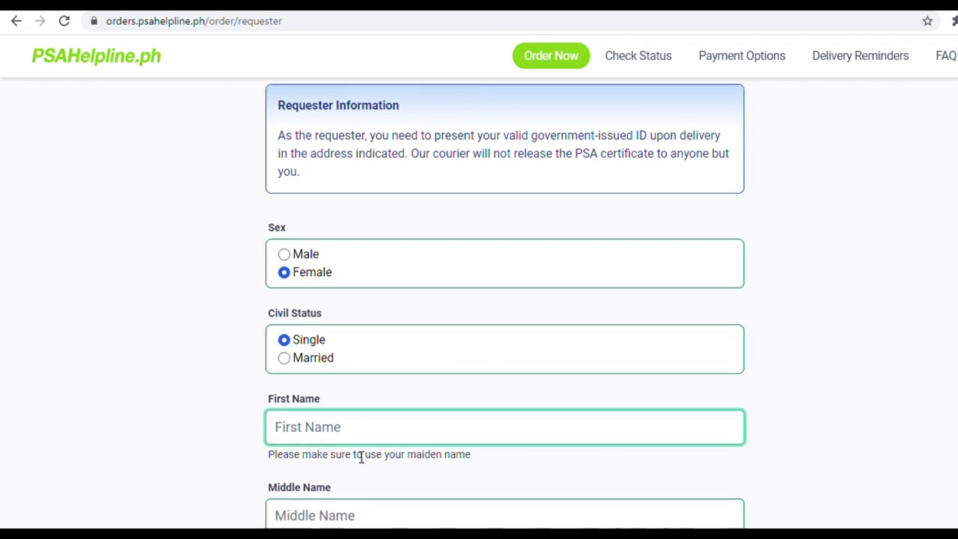
scroll(423, 213, "down", 1)
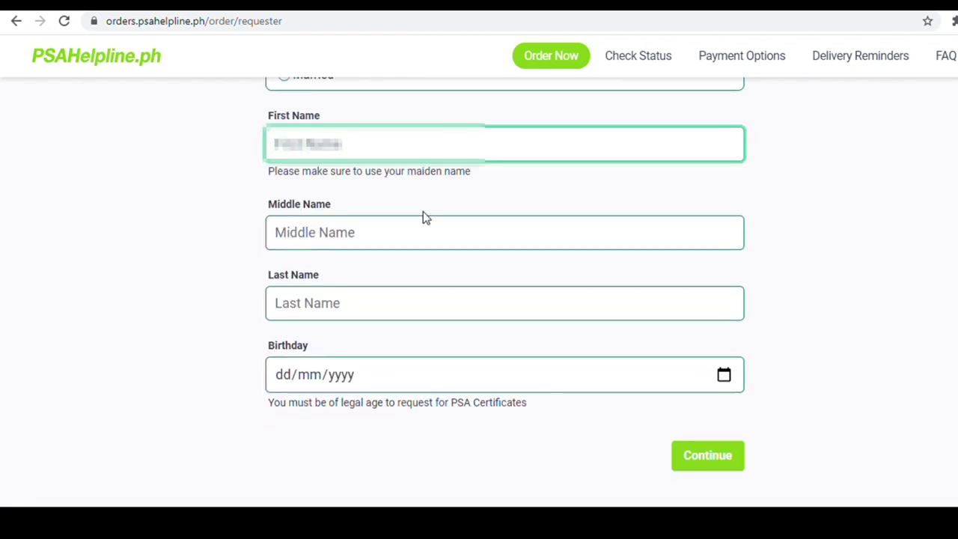
type("Carmel")
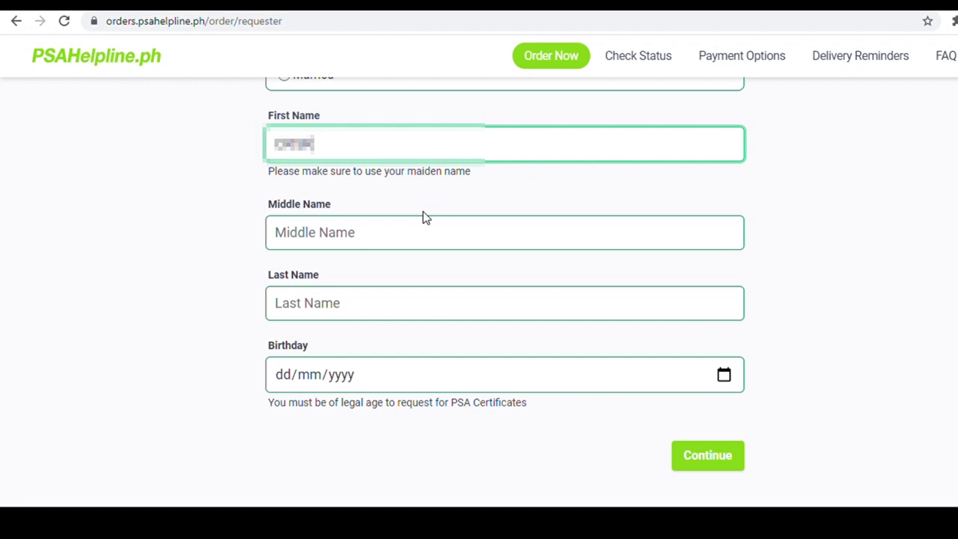
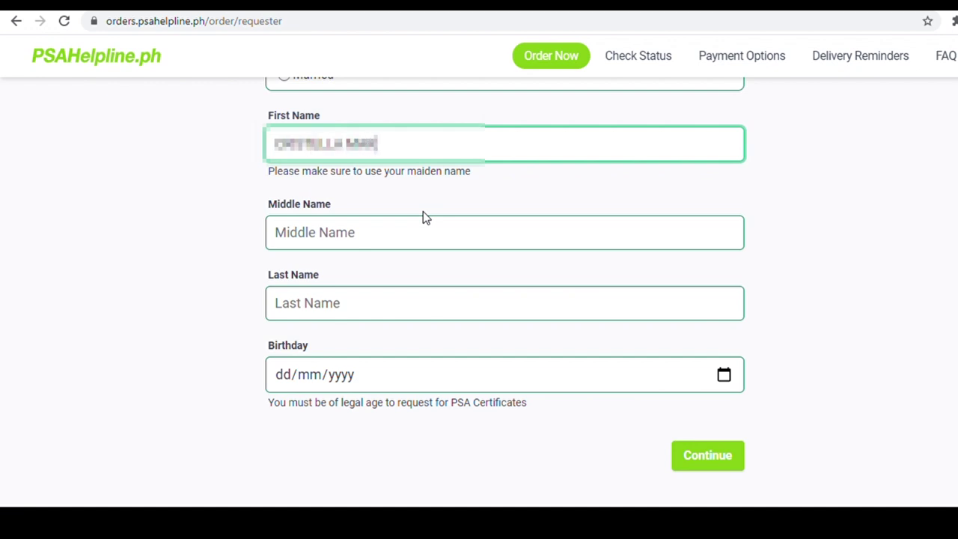
key("Tab")
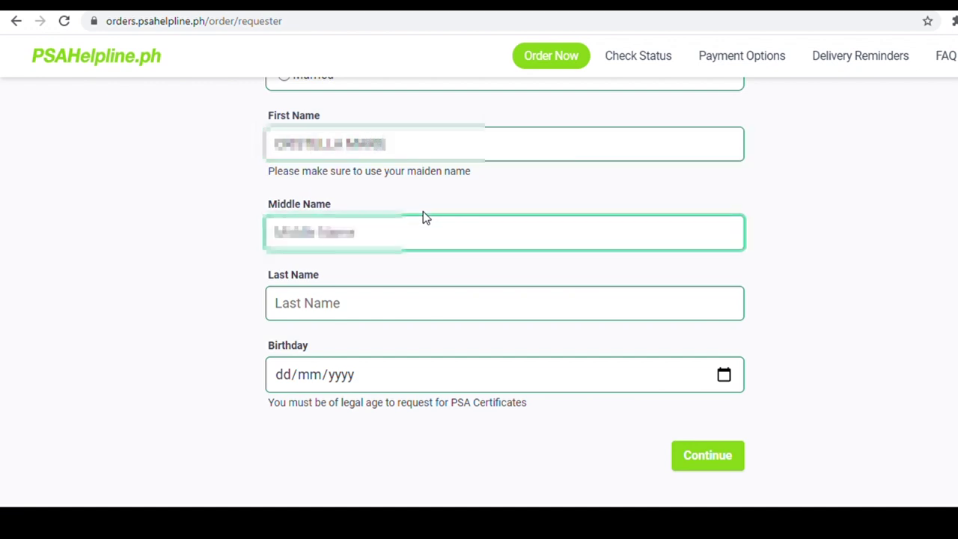
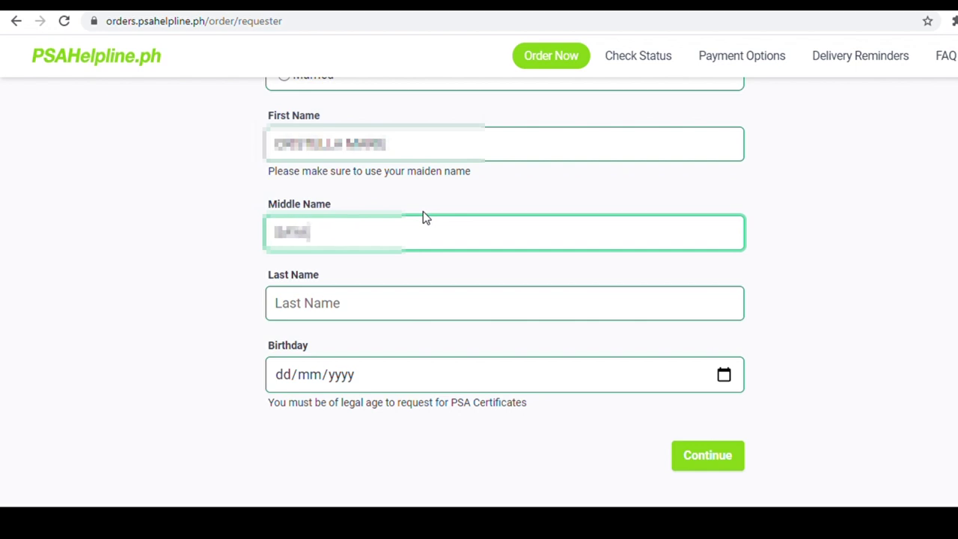
key("Tab")
- Enter a valid birthday with the year corrected, and submit the requester details
key("Tab")
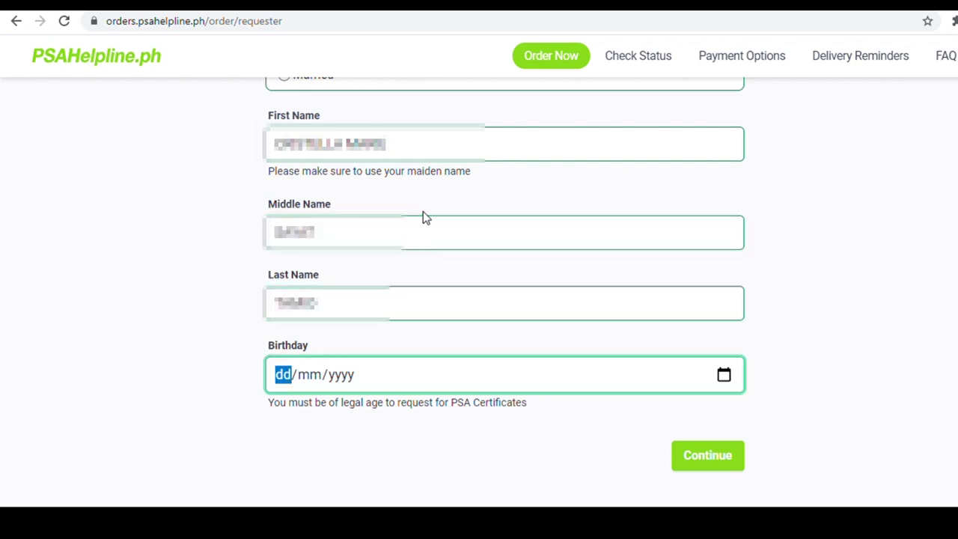
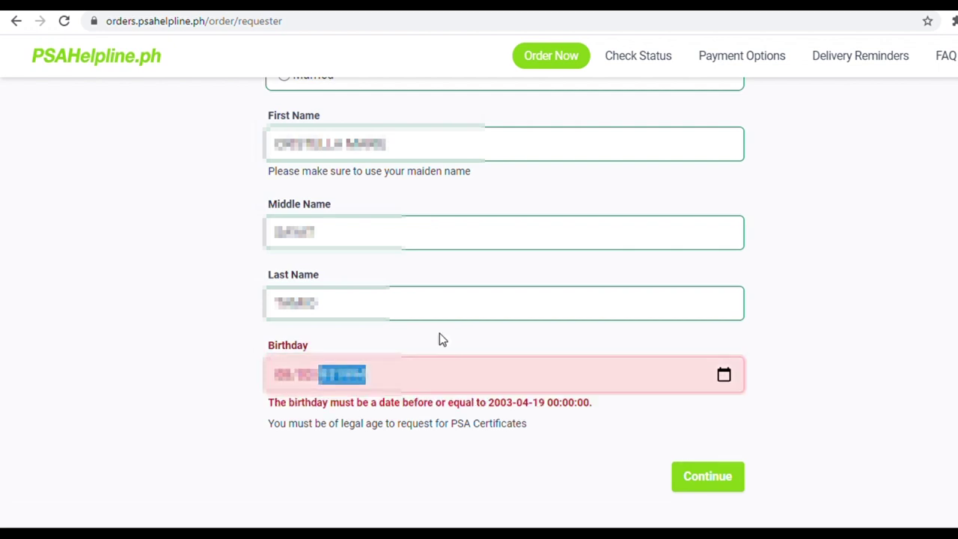
key("BackSpace")
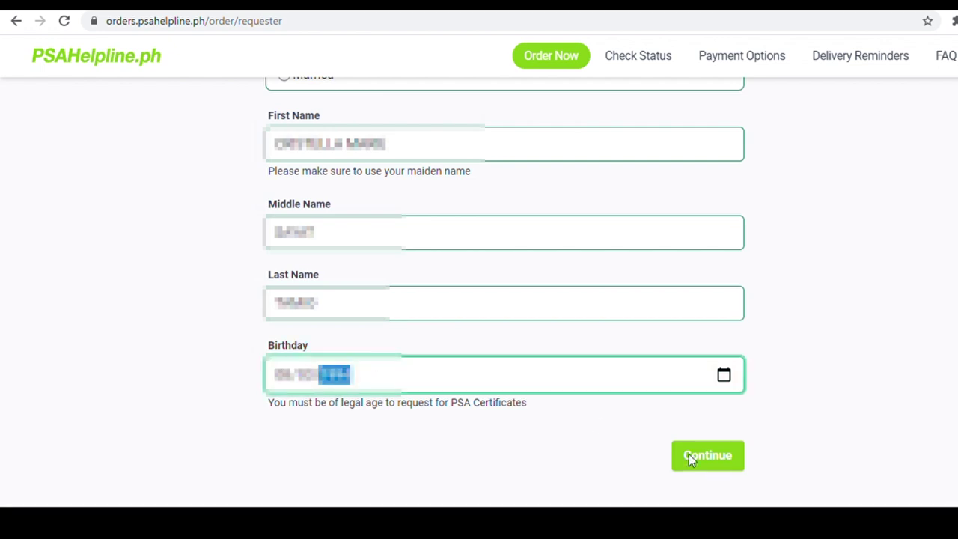
left_click(714, 457)
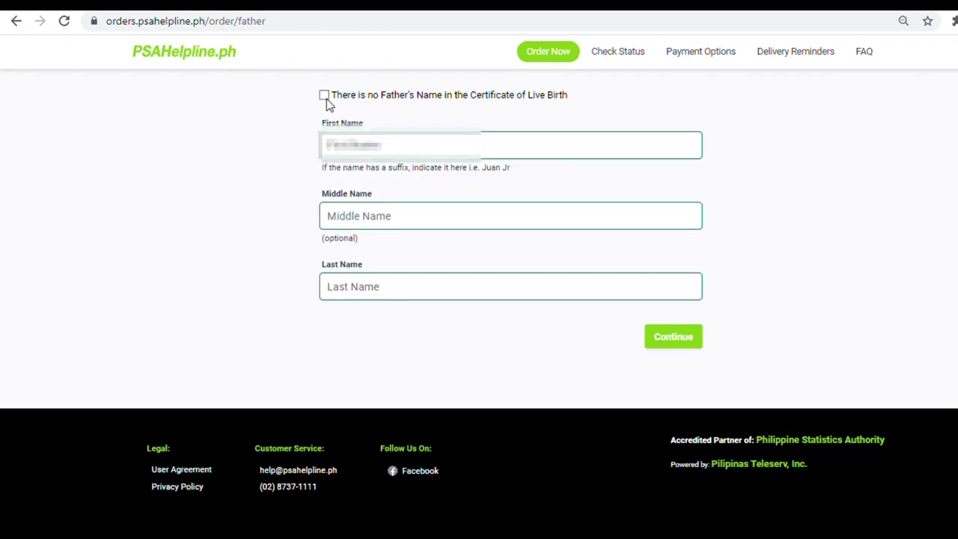
- Enter the father's first, middle and last names and submit them
left_click(350, 154)
type("Juan")
key("Tab")
type("D")
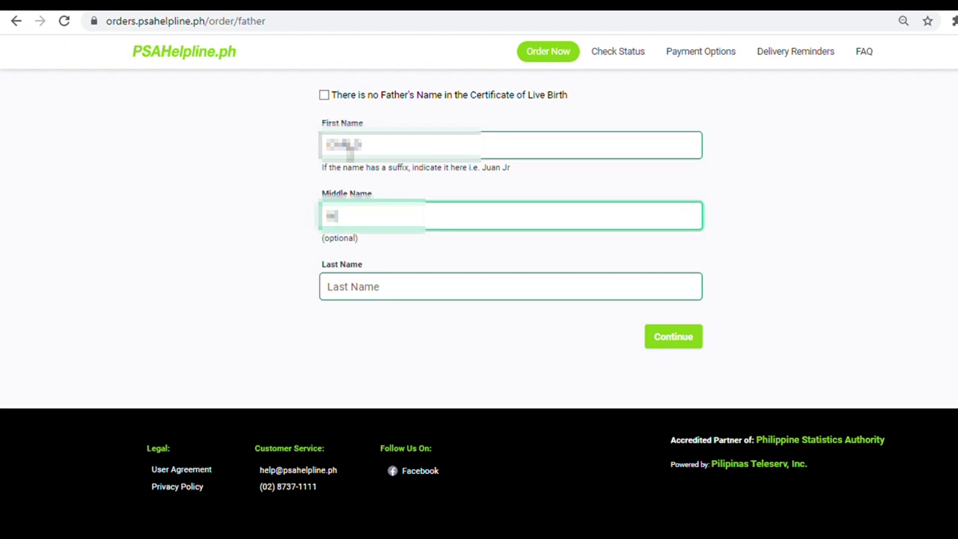
type("ela Cruz")
key("Tab")
type("Reyes")
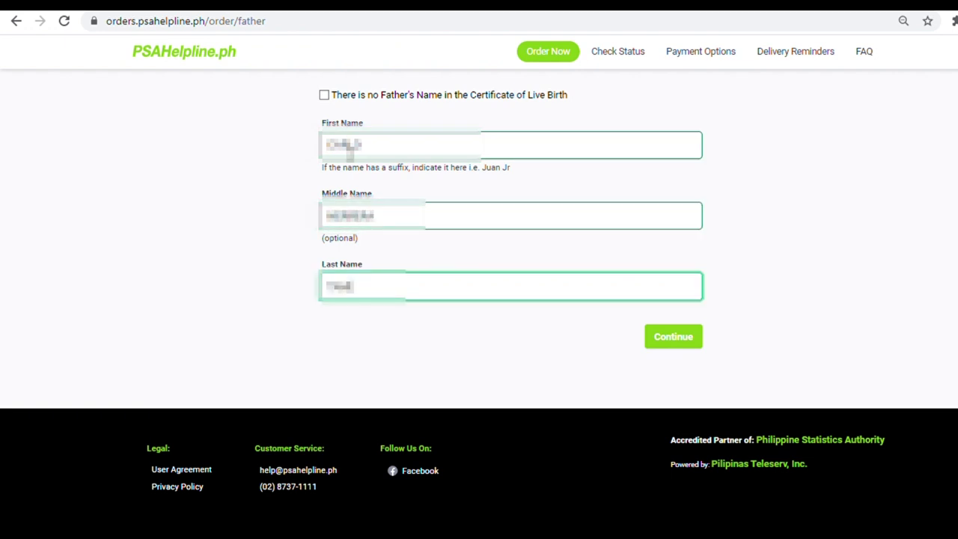
left_click(668, 341)
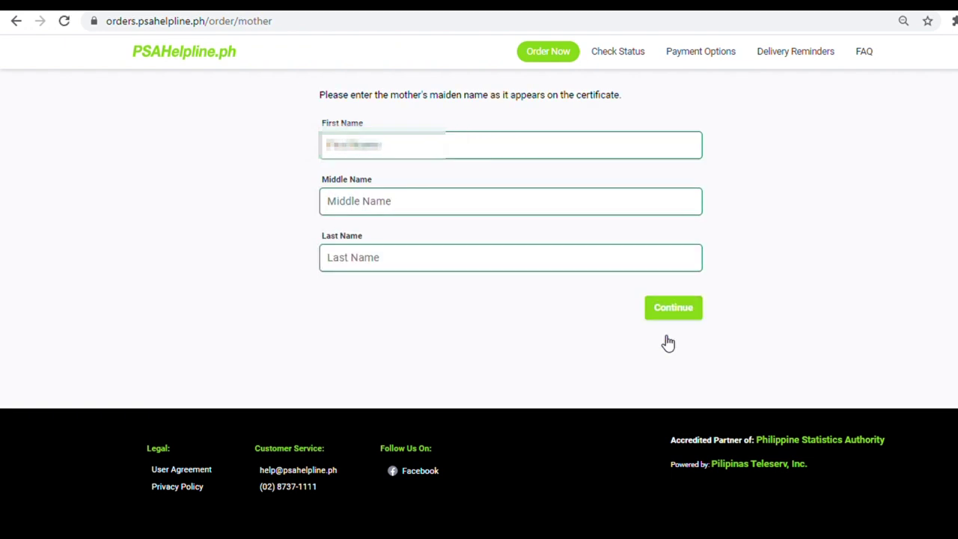
- Enter the mother's maiden first, middle and last names, fixing the skipped middle name, and submit
left_click(628, 158)
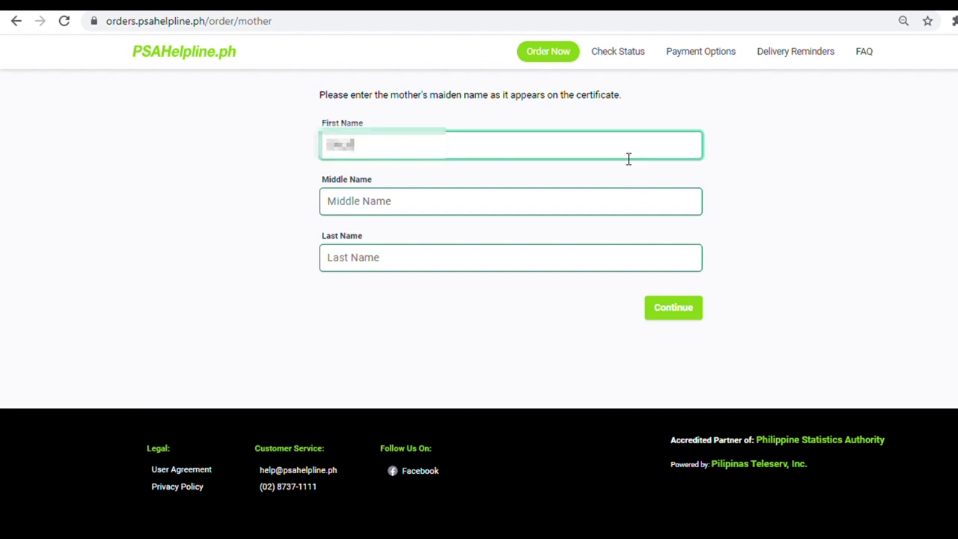
key("Tab")
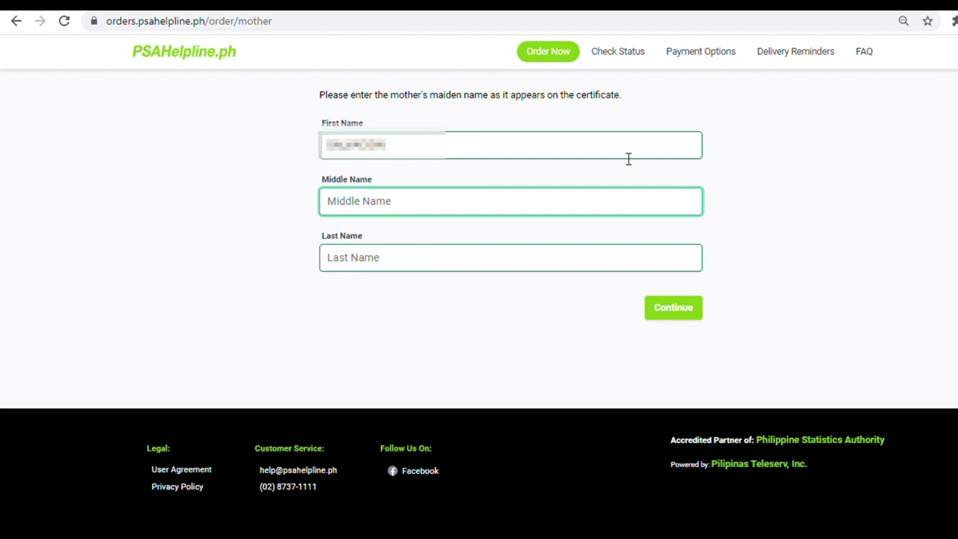
key("Tab")
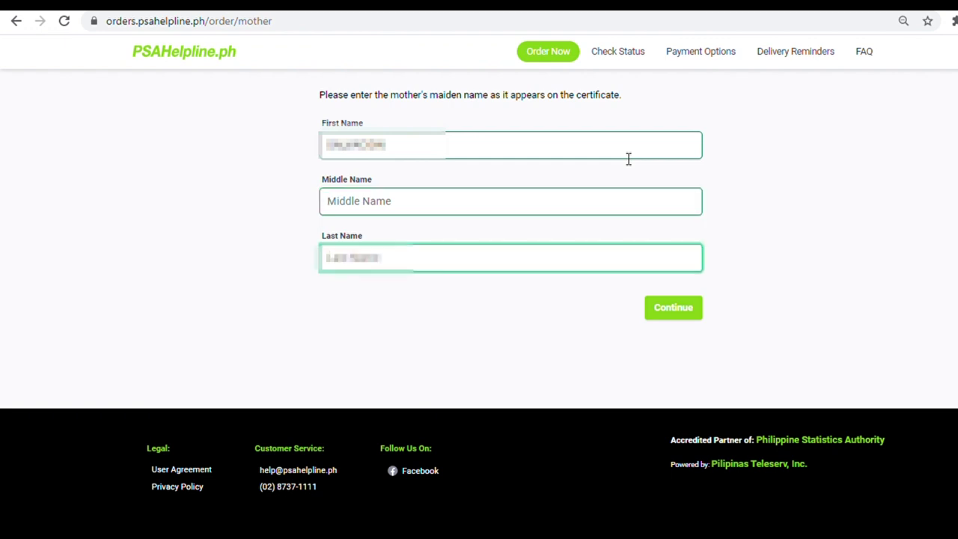
left_click(474, 199)
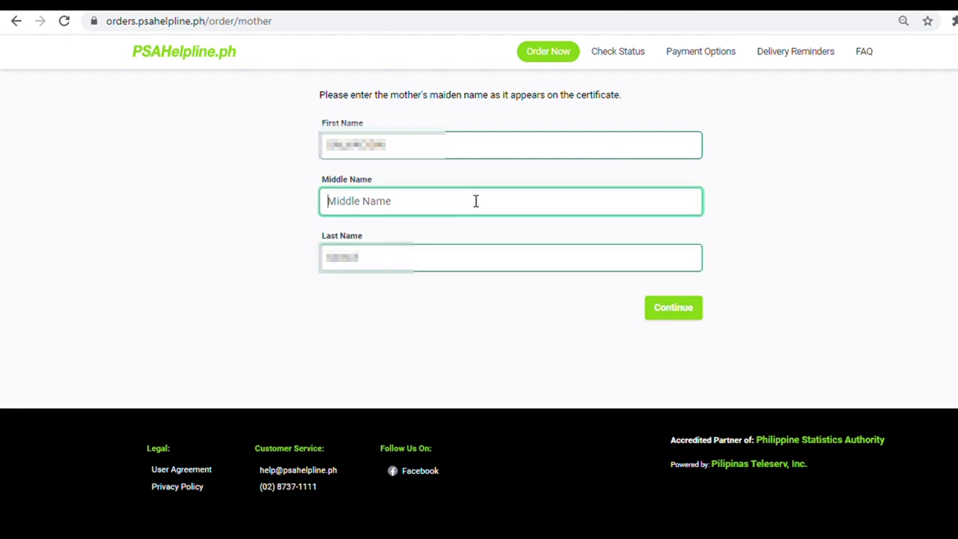
left_click(951, 225)
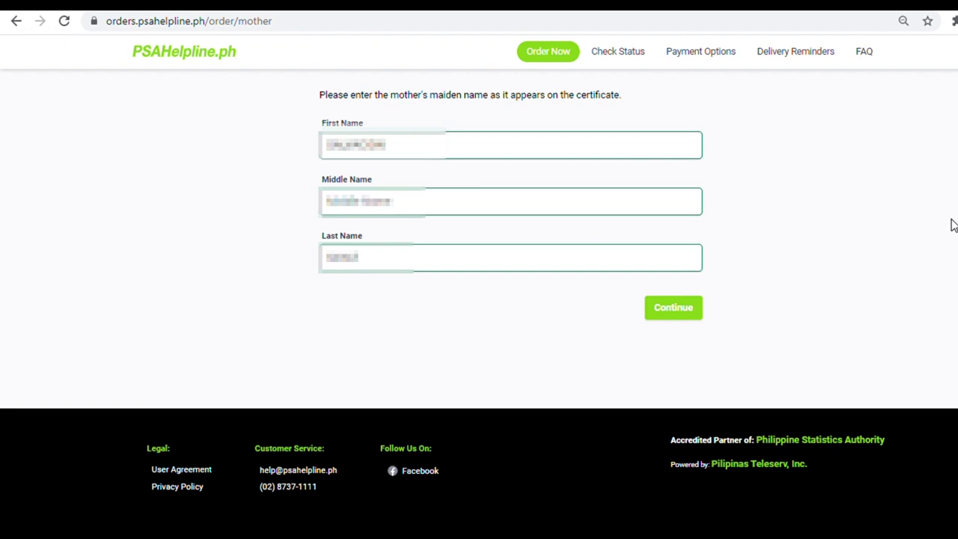
left_click(353, 214)
type("Garcia")
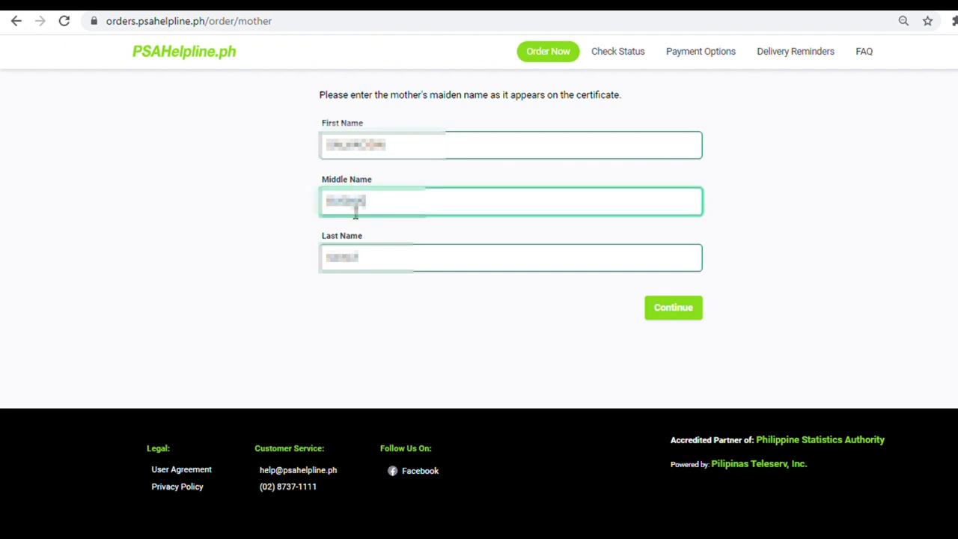
left_click(673, 317)
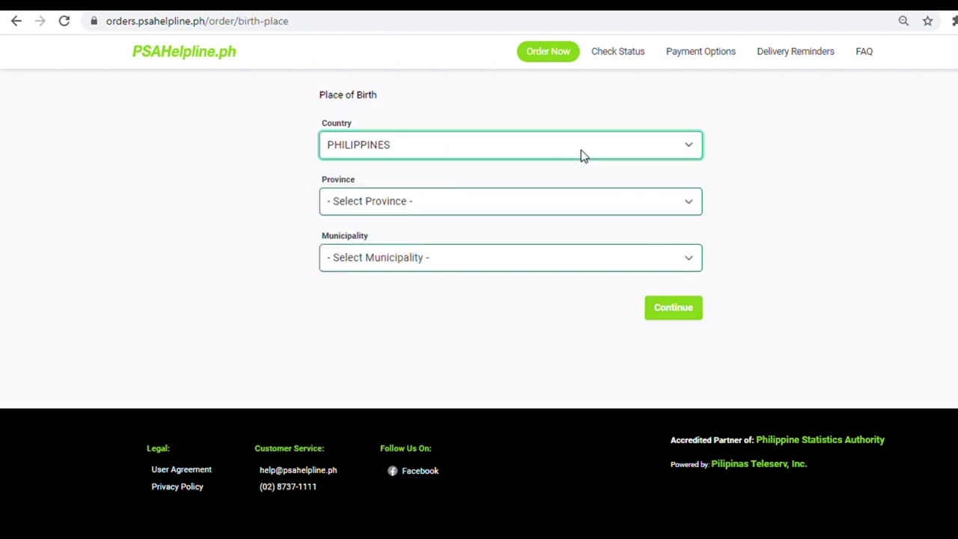
- Set place of birth to METRO MANILA, MANILA and choose Marriage as the request purpose
left_click(558, 202)
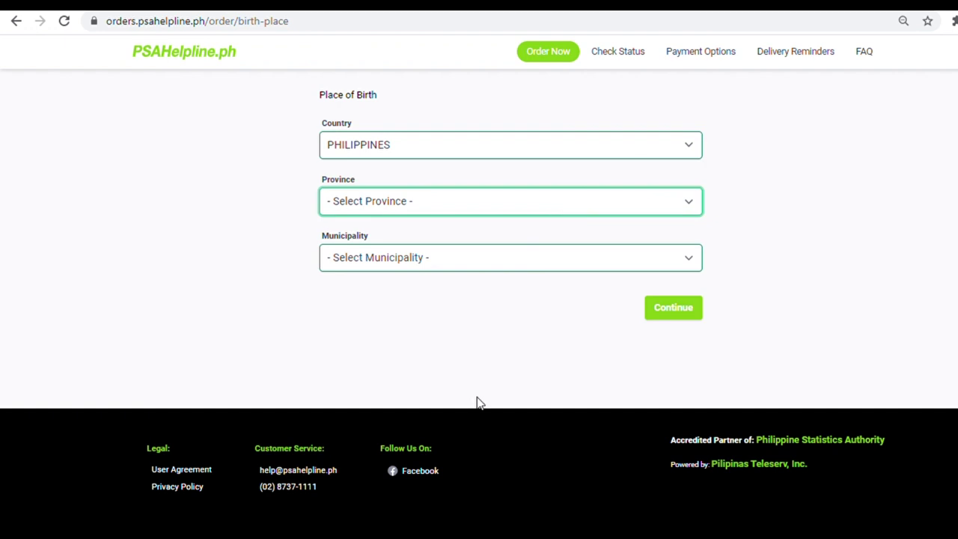
left_click(484, 322)
left_click(608, 262)
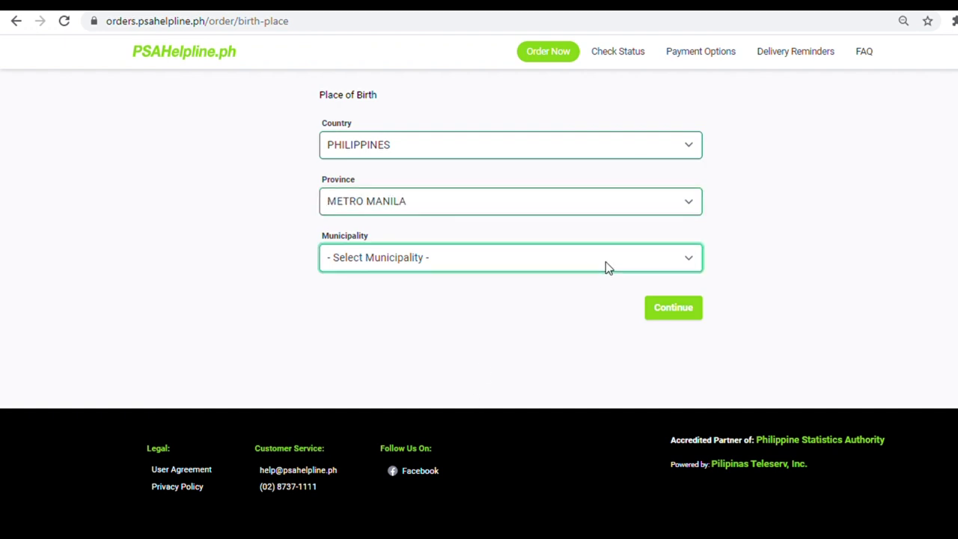
left_click(542, 363)
left_click(673, 308)
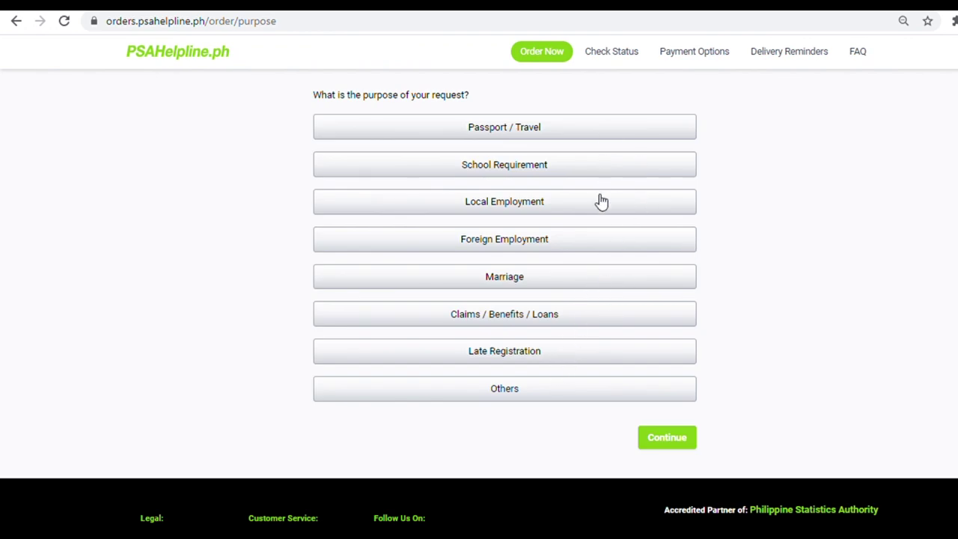
left_click(577, 282)
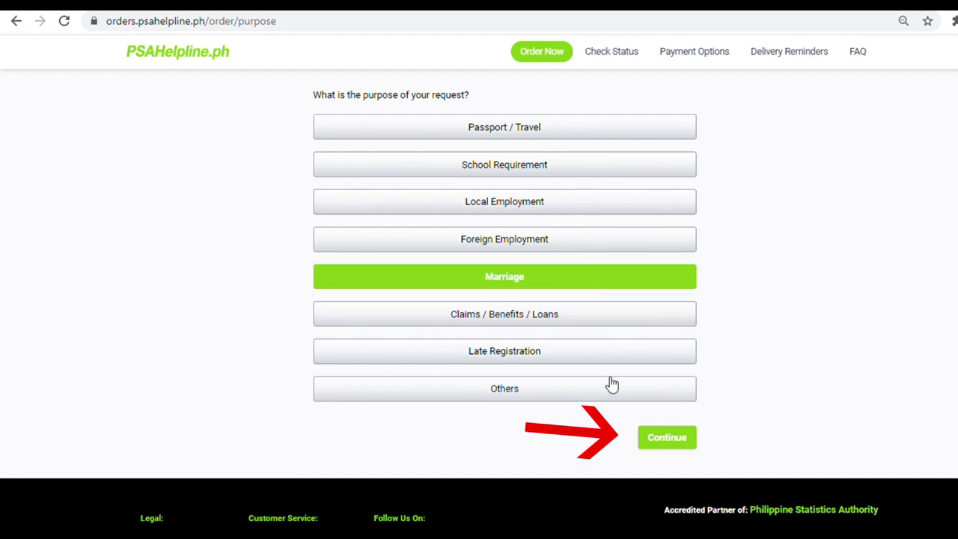
left_click(662, 443)
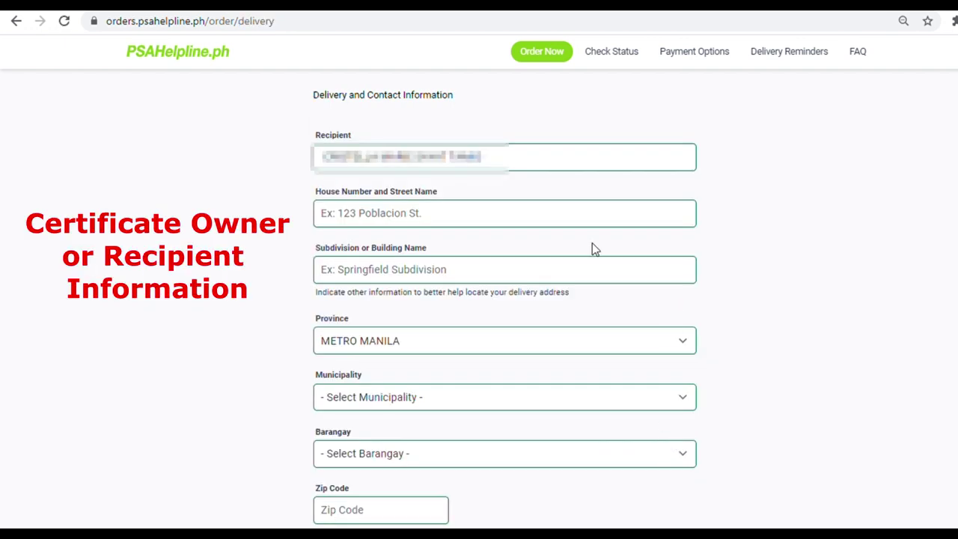
- Enter the delivery house number, street and subdivision name
left_click(459, 225)
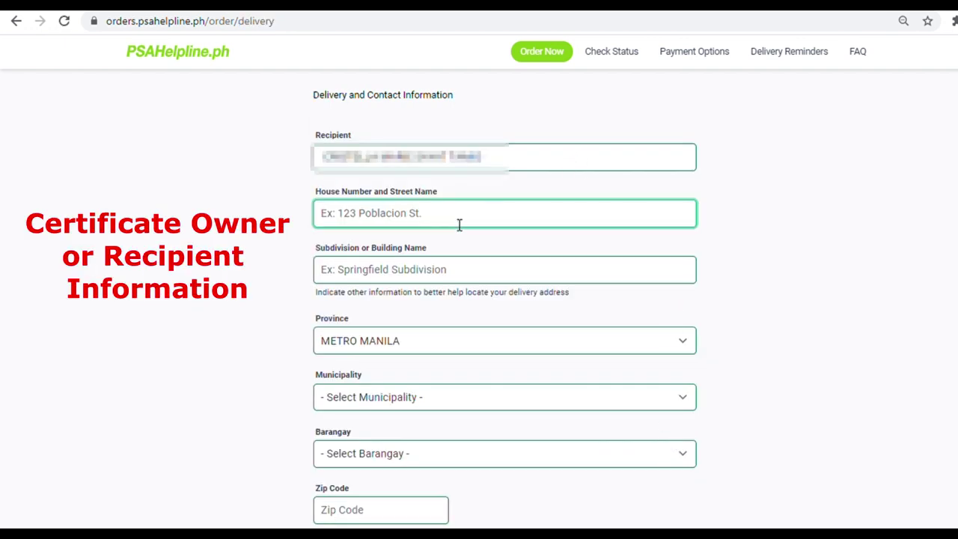
type("123")
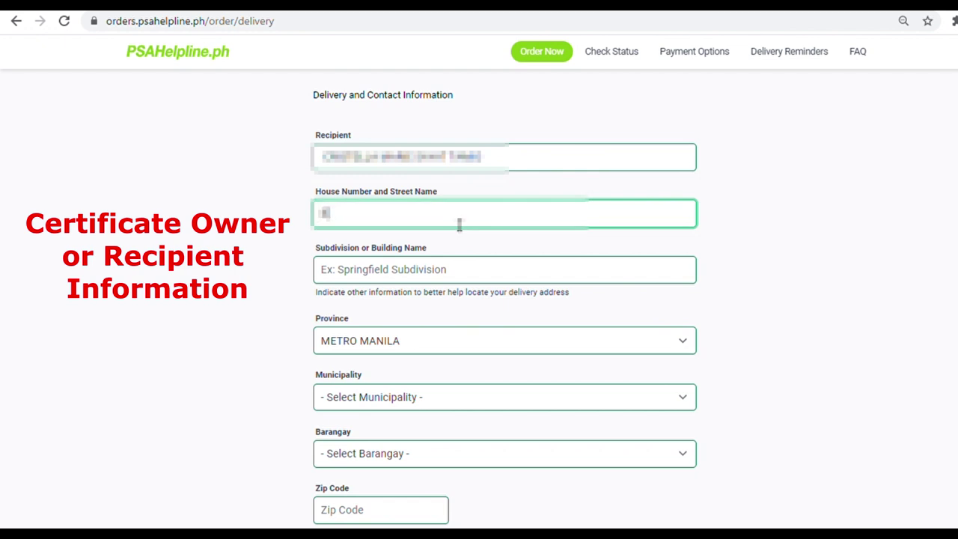
type(" Rizal Street Street")
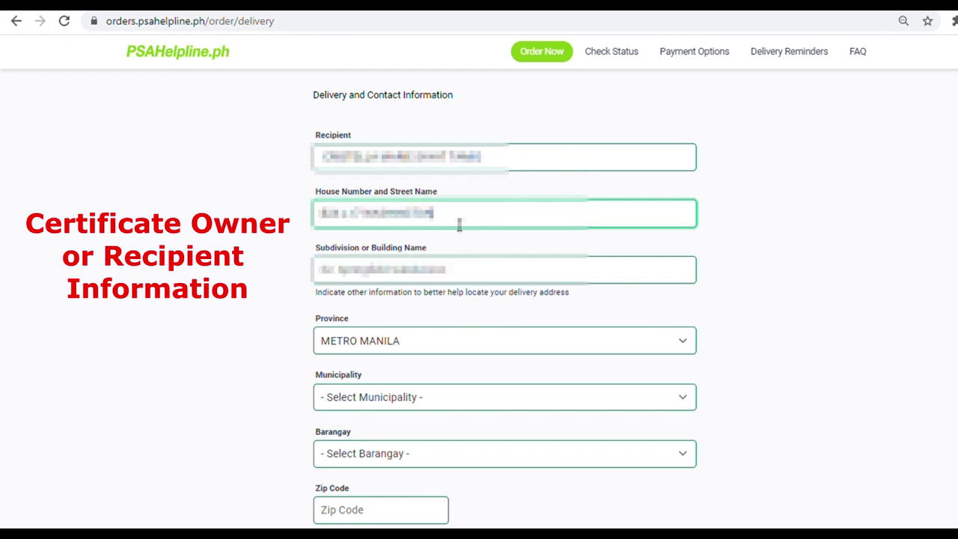
key("Tab")
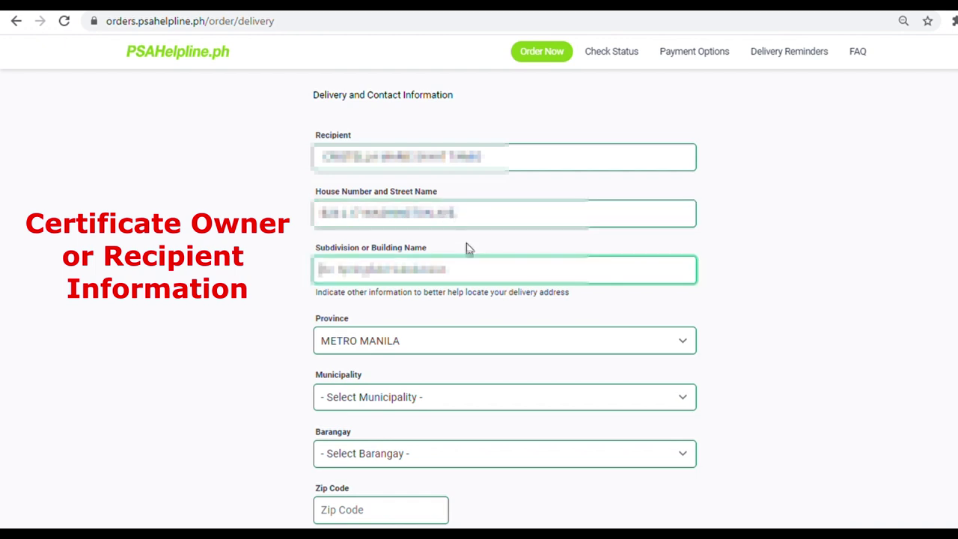
type("Brgy. San Isidro")
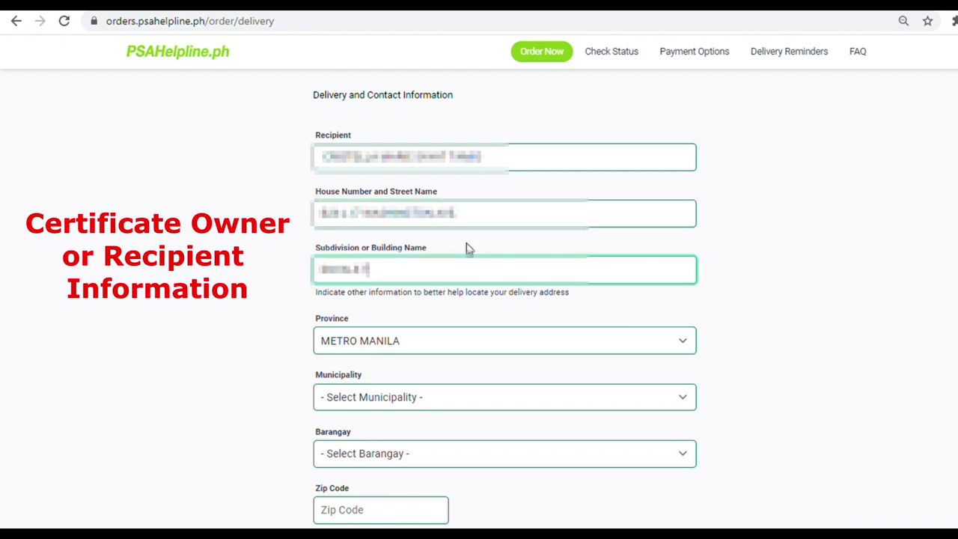
type(" Homes Subdivision")
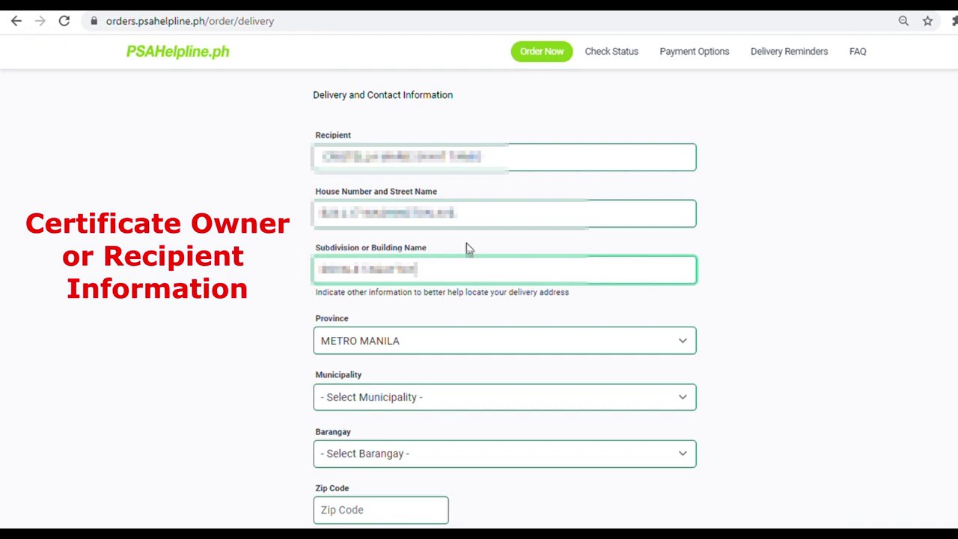
type(" 2")
- Set delivery province Cavite, municipality Alfonso, a barangay, and zip code 4123
key("Tab")
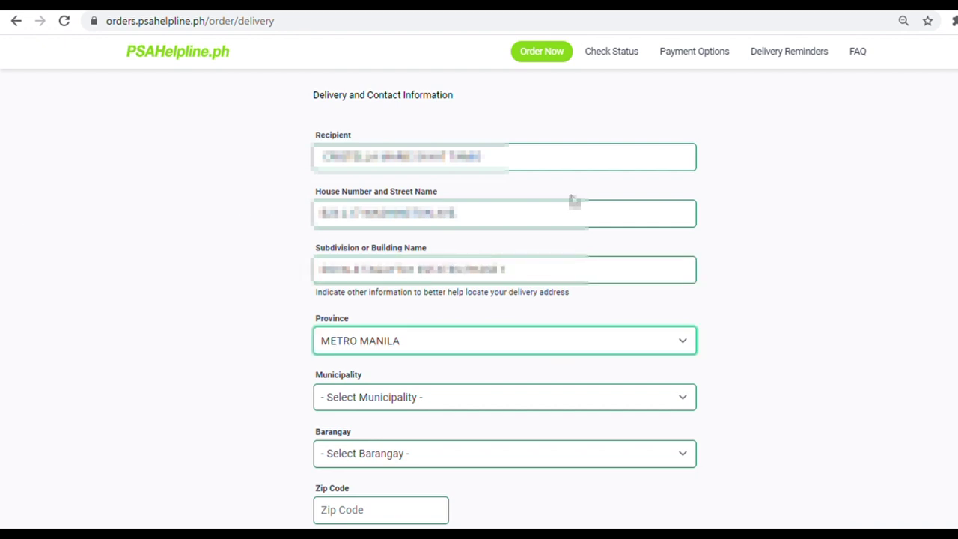
type("cavite")
key("Tab")
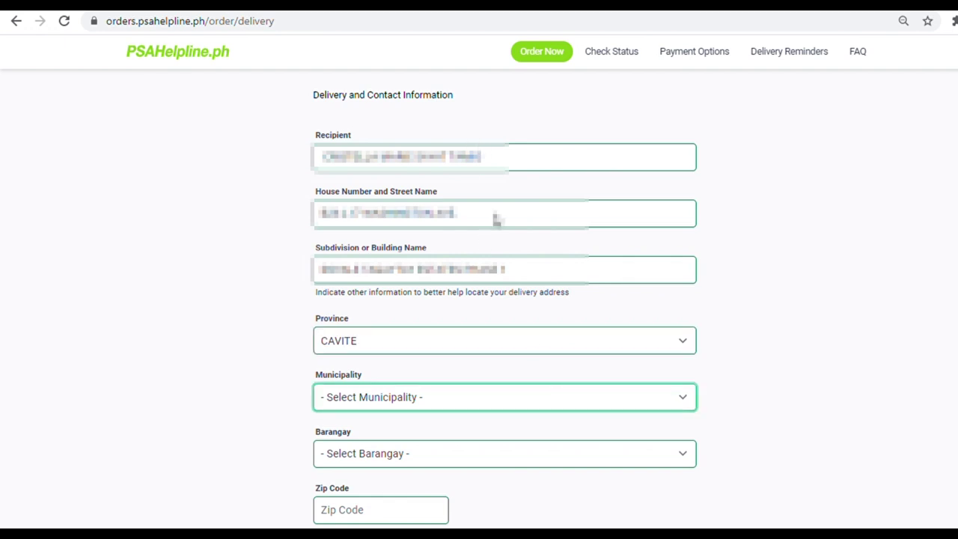
type("alfonso")
key("Tab")
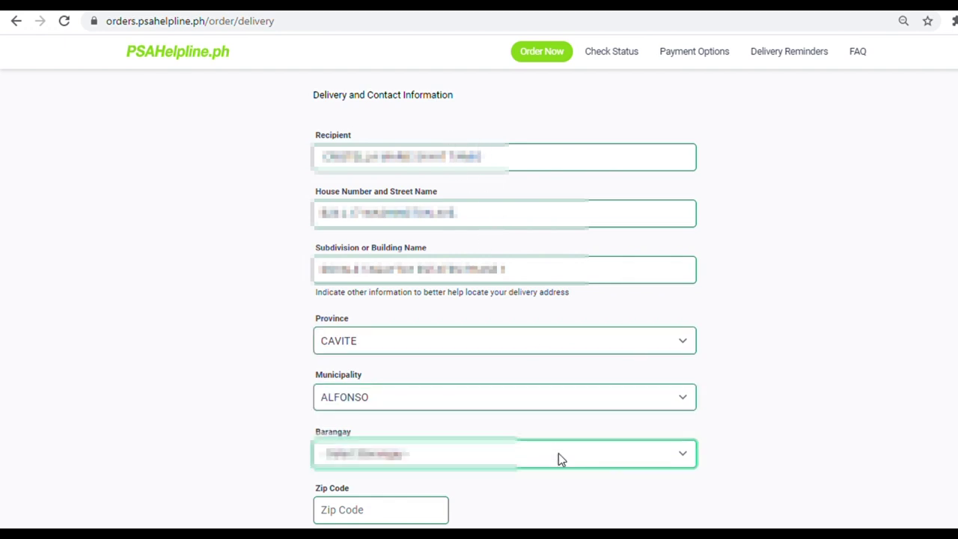
type("b")
left_click(413, 513)
type("4123")
key("Tab")
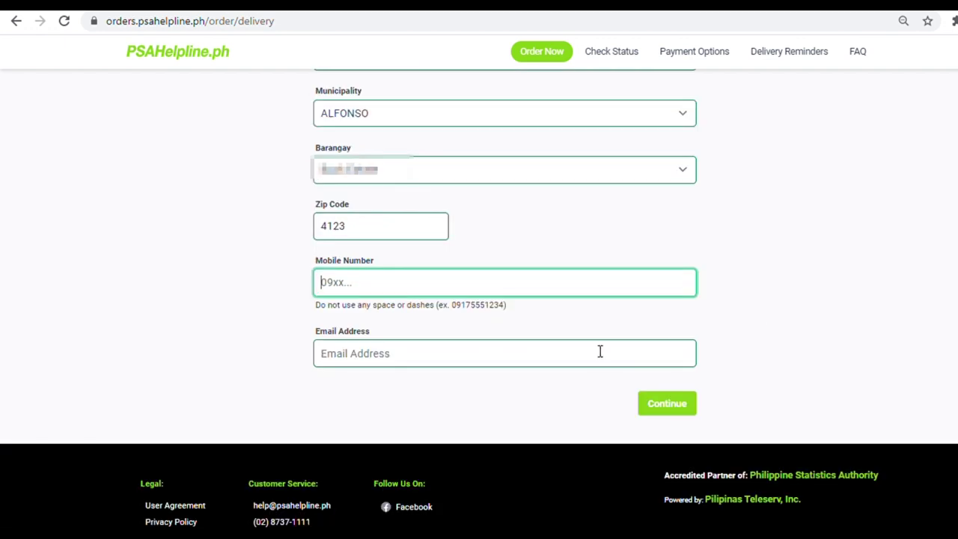
- Enter the contact mobile number
key("ctrl+v")
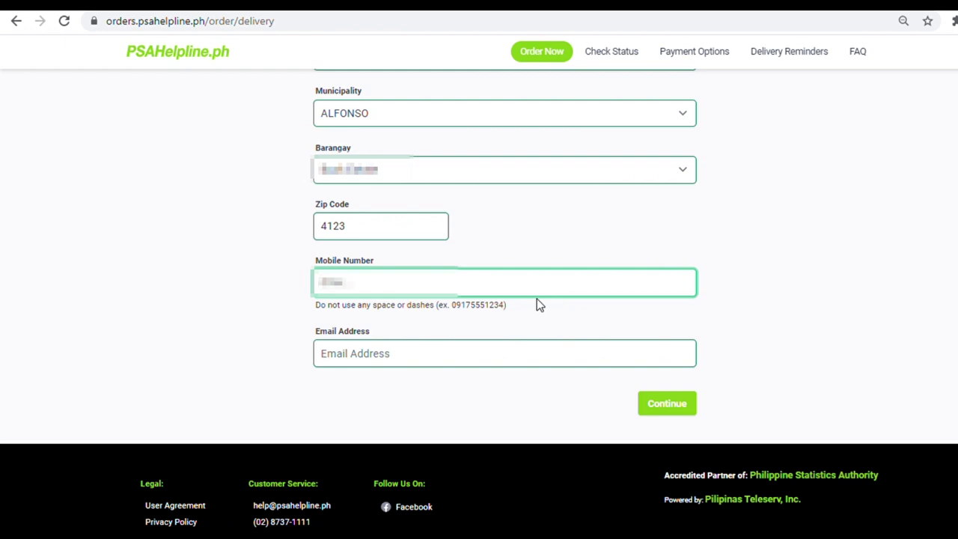
type("09175551234")
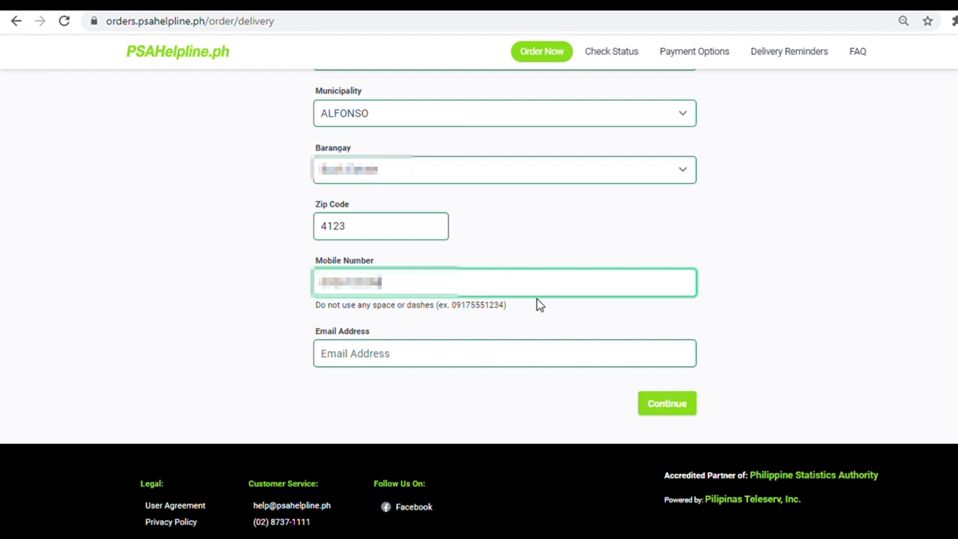
key("Tab")
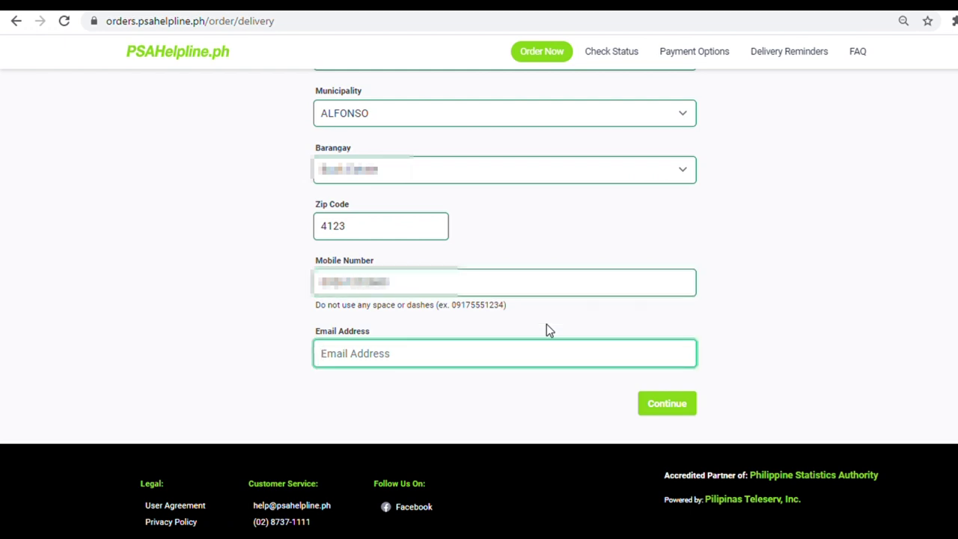
- Enter and correct the contact e-mail address, then submit the delivery details
key("ctrl+v")
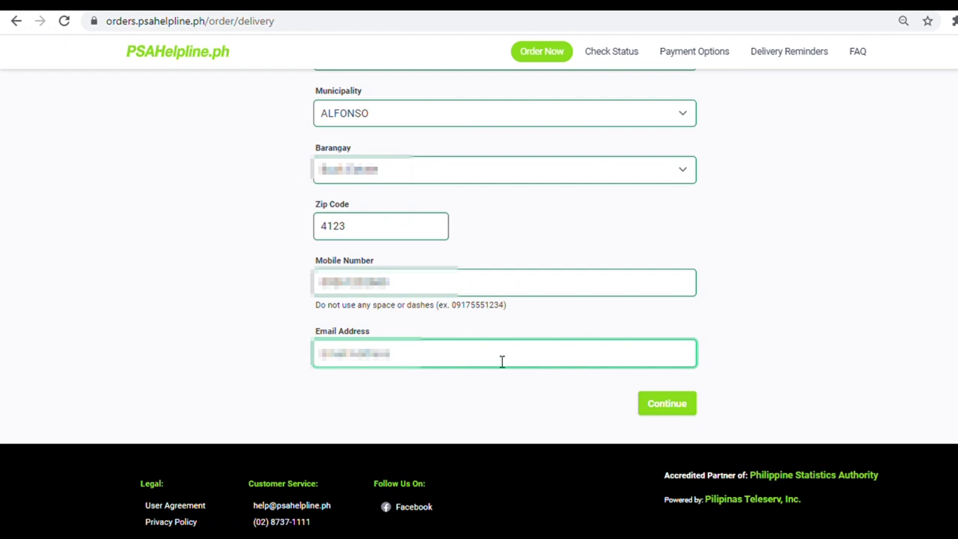
key("ctrl+a")
type("gmai")
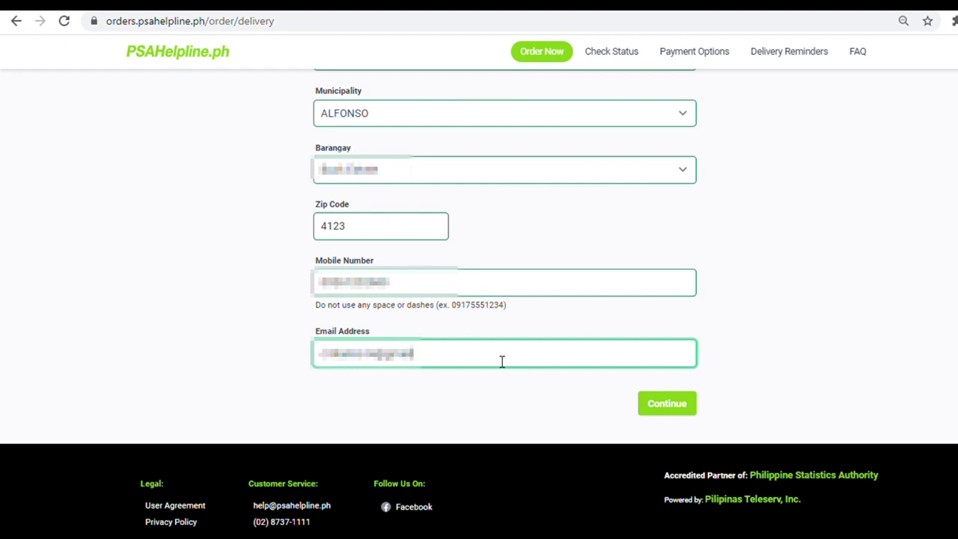
scroll(502, 361, "down", 1)
left_click(652, 374)
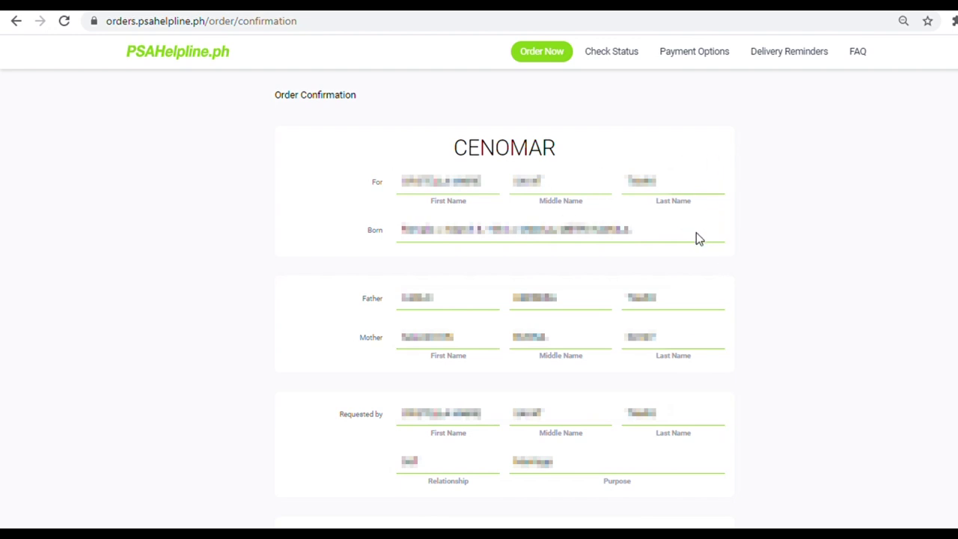
- Review the order summary, set copies to 2 Copies, and confirm the order
scroll(696, 238, "down", 2)
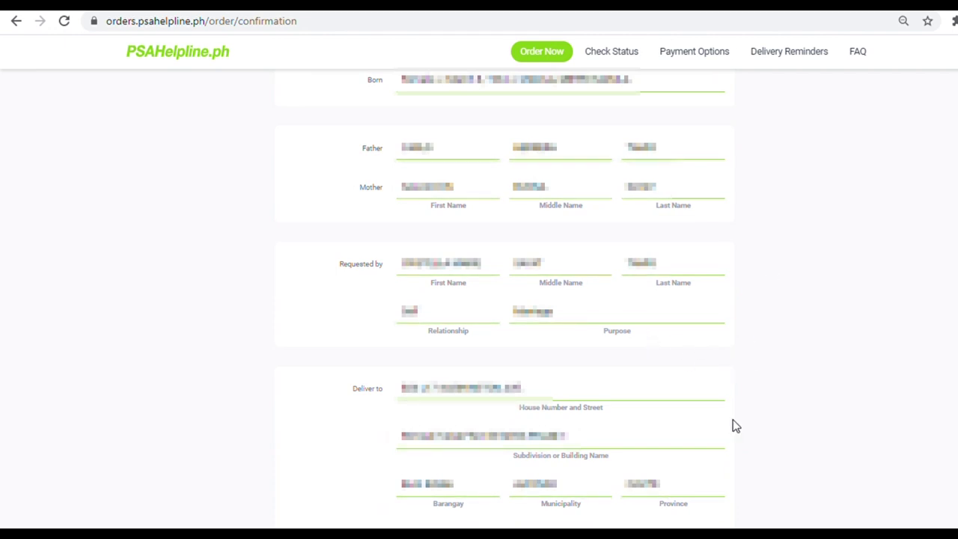
scroll(754, 437, "down", 4)
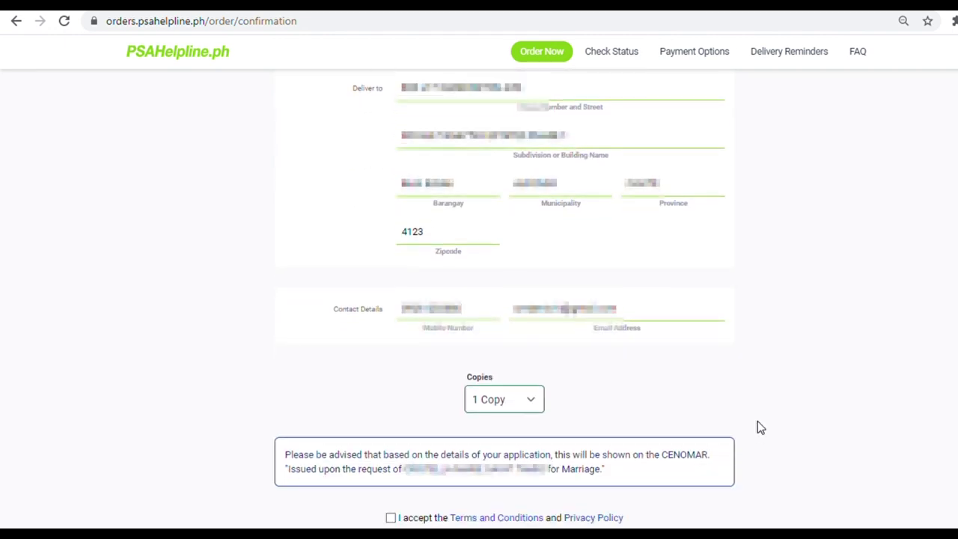
scroll(761, 413, "down", 2)
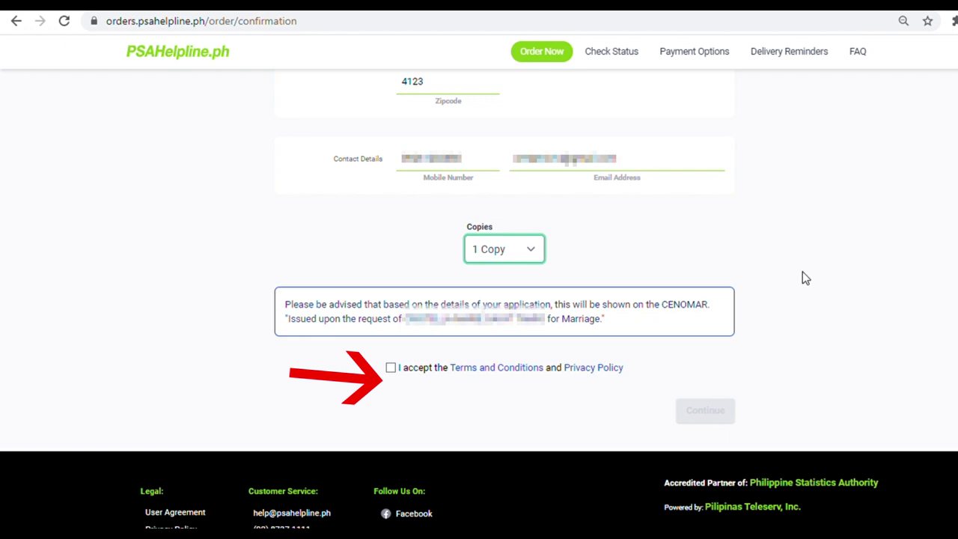
left_click(527, 250)
left_click(532, 291)
left_click(731, 413)
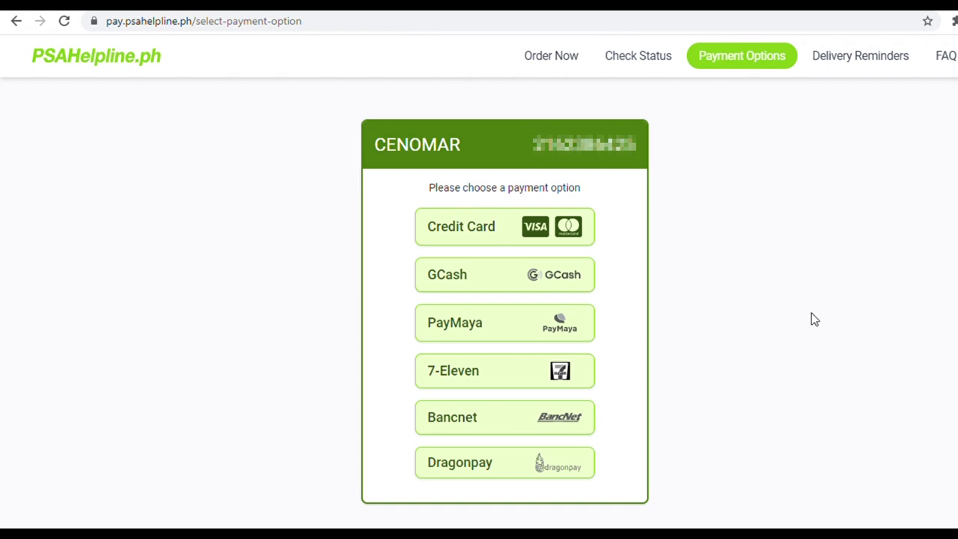
- Scroll over the Select Payment Option page to review the payment choices
scroll(809, 322, "down", 2)
scroll(808, 329, "up", 2)
- Choose 7-Eleven, review the CLiQQ kiosk instructions, and confirm paying ₱790.00 at 7-Eleven
left_click(466, 370)
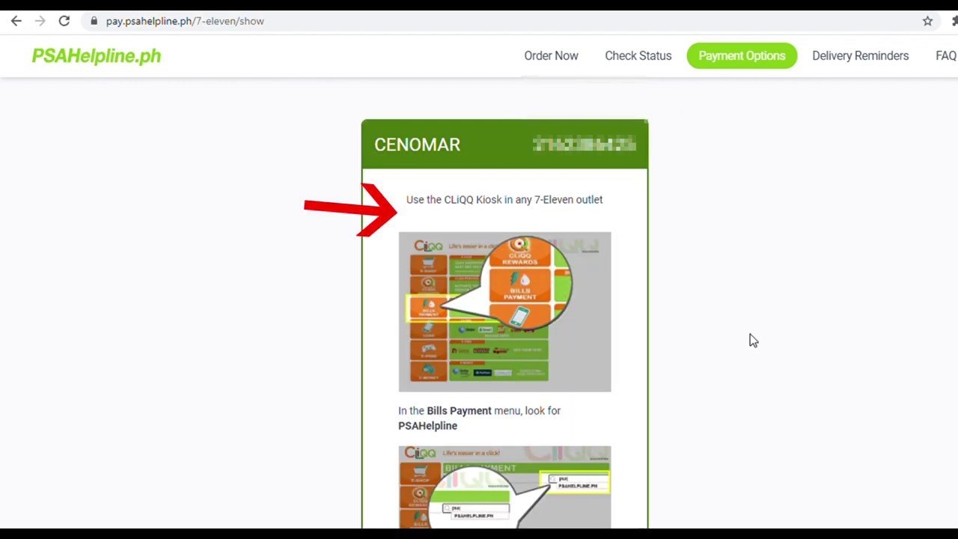
scroll(750, 335, "down", 2)
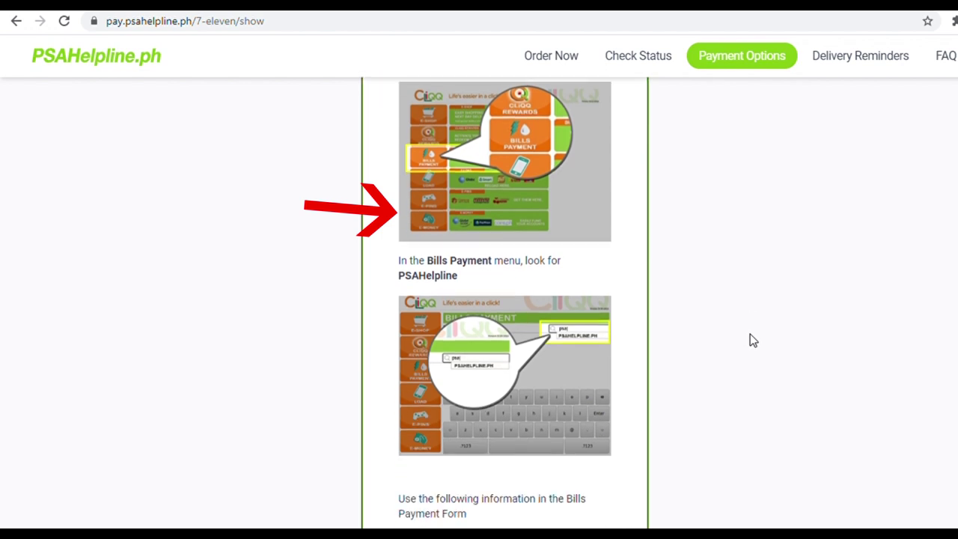
scroll(751, 335, "up", 2)
scroll(751, 335, "down", 2)
scroll(750, 334, "up", 2)
scroll(750, 334, "down", 6)
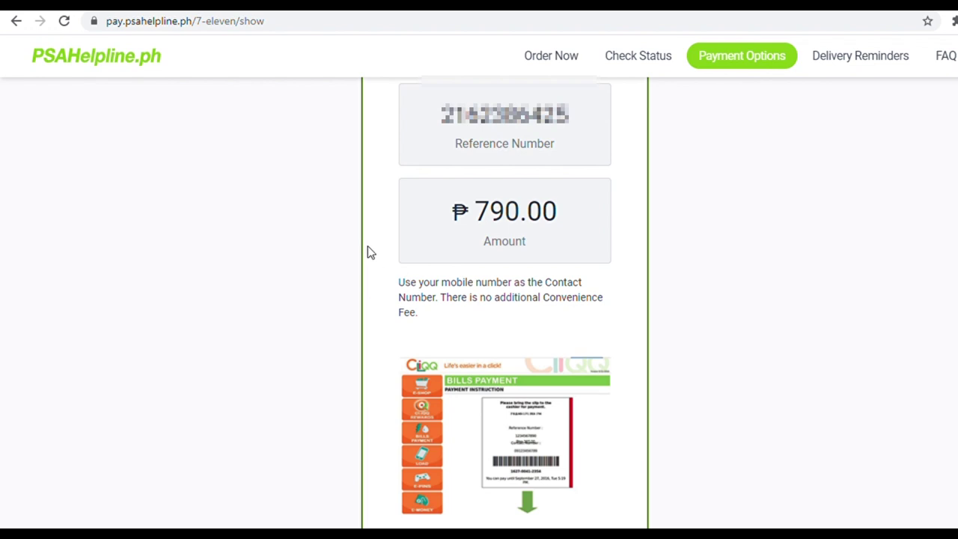
scroll(675, 348, "down", 3)
scroll(674, 350, "up", 10)
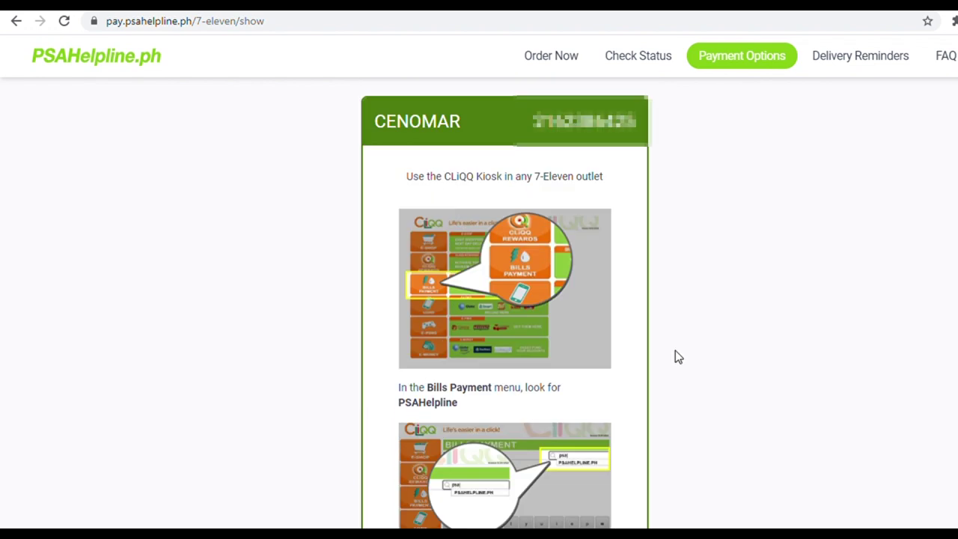
scroll(597, 404, "down", 12)
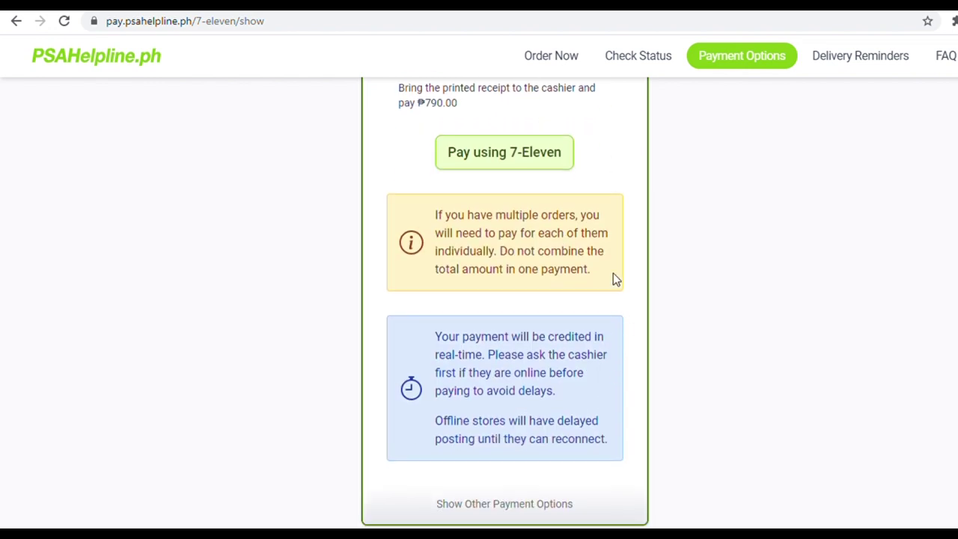
scroll(607, 348, "down", 3)
scroll(606, 350, "up", 7)
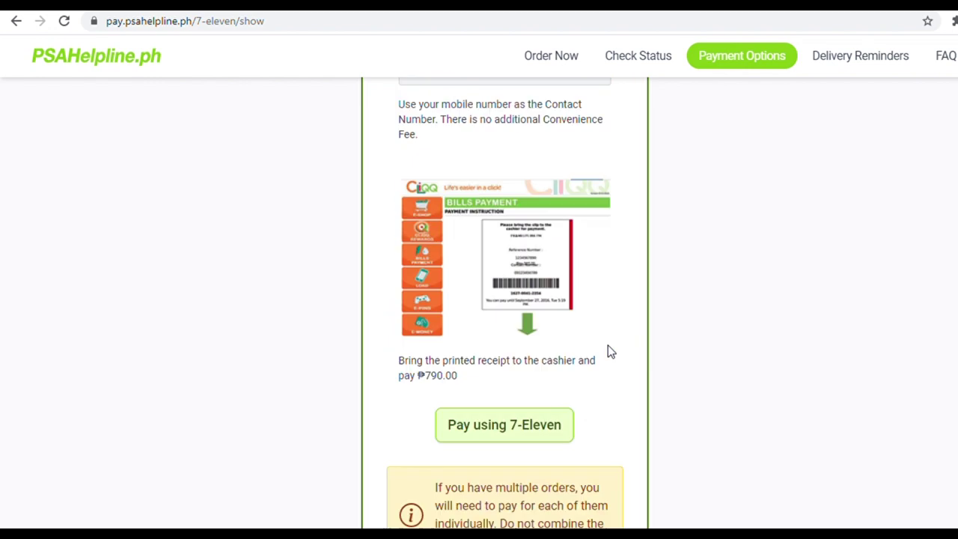
left_click(512, 495)
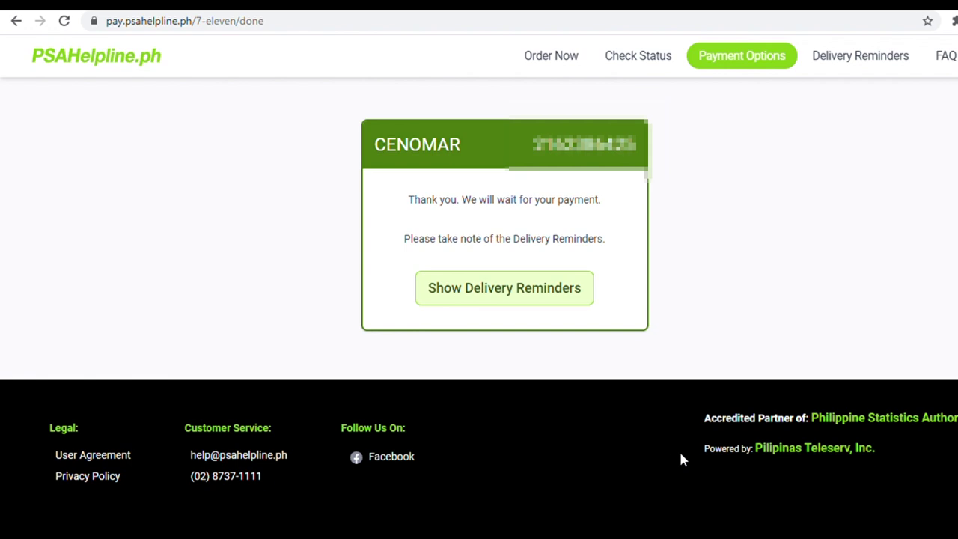